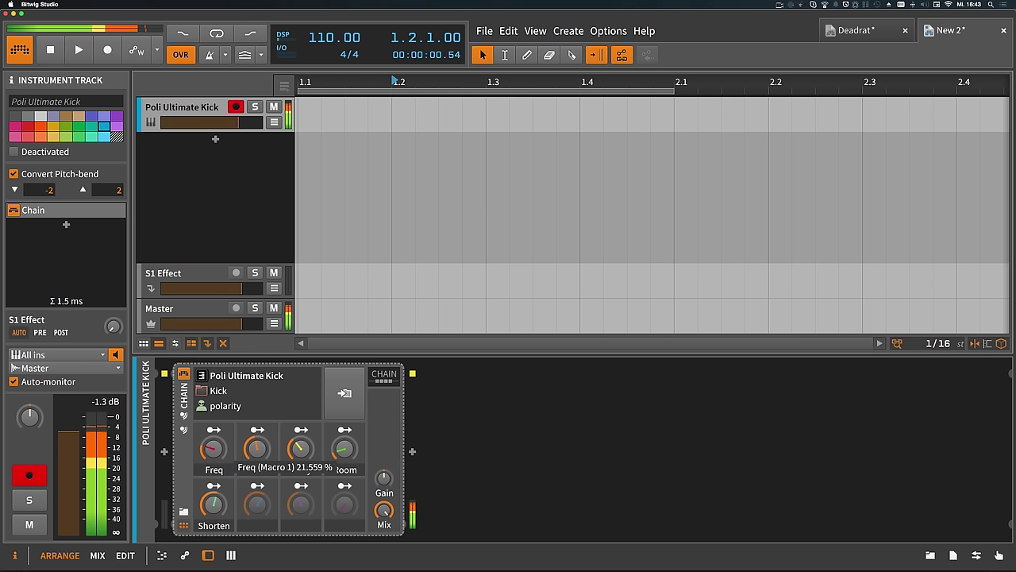
- Raise the Freq, Body and Room macros of the Poli Ultimate Kick chain and set Shorten to 0 %
{"action": "mouse_move", "coordinate": [257, 448]}
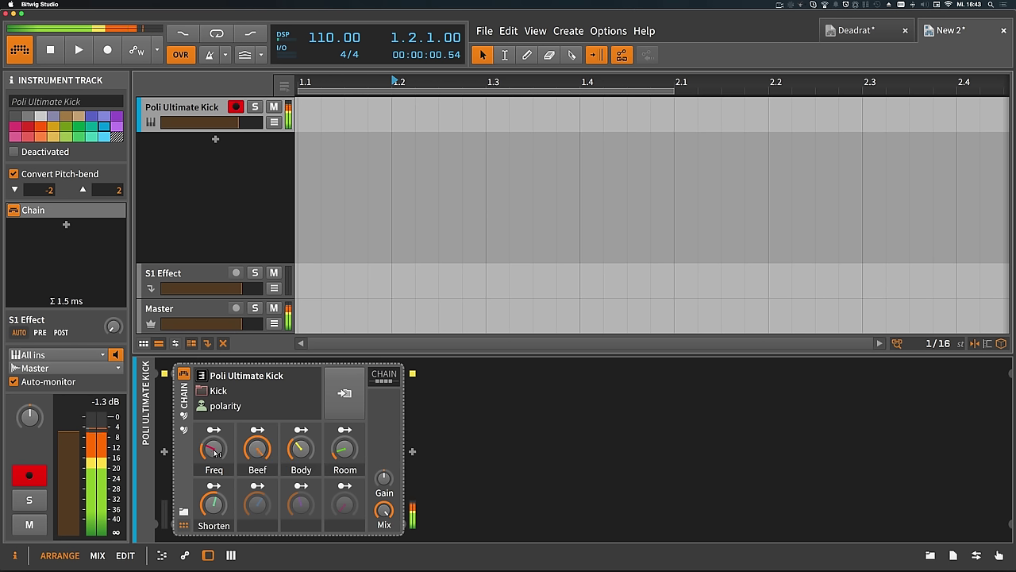
{"action": "left_click_drag", "start_coordinate": [212, 449], "coordinate": [212, 425]}
{"action": "left_click_drag", "start_coordinate": [301, 449], "coordinate": [301, 401]}
{"action": "left_click_drag", "start_coordinate": [344, 448], "coordinate": [344, 421]}
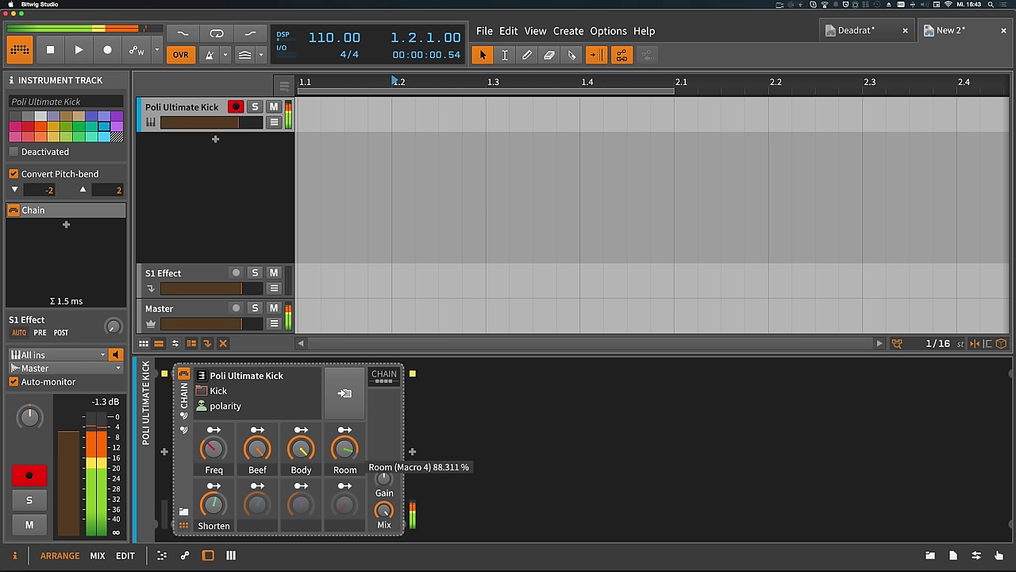
{"action": "left_click", "coordinate": [214, 506]}
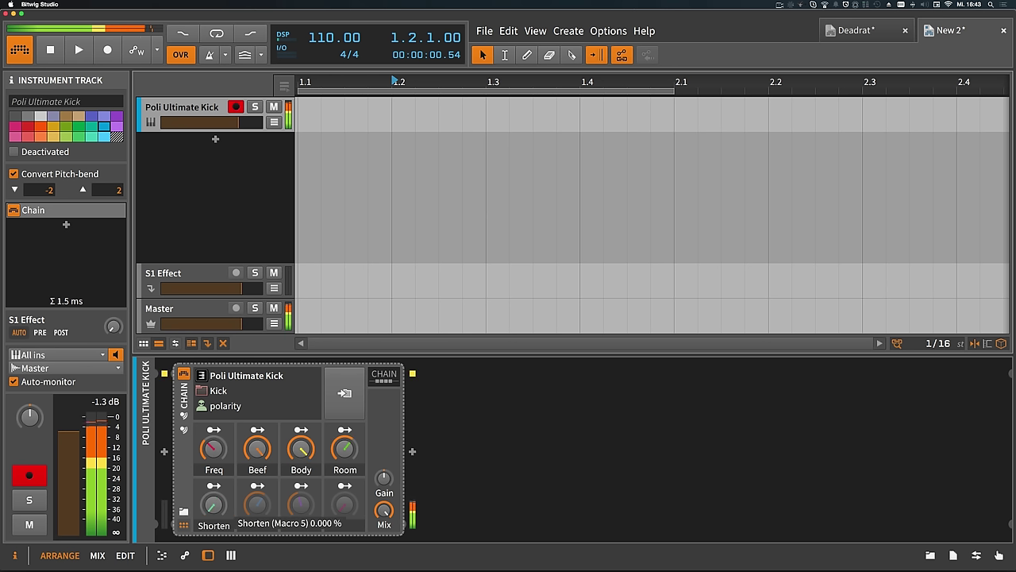
- Sweep the kick's Beef macro and raise its Freq macro to about 32 %
{"action": "left_click_drag", "start_coordinate": [257, 449], "coordinate": [257, 477]}
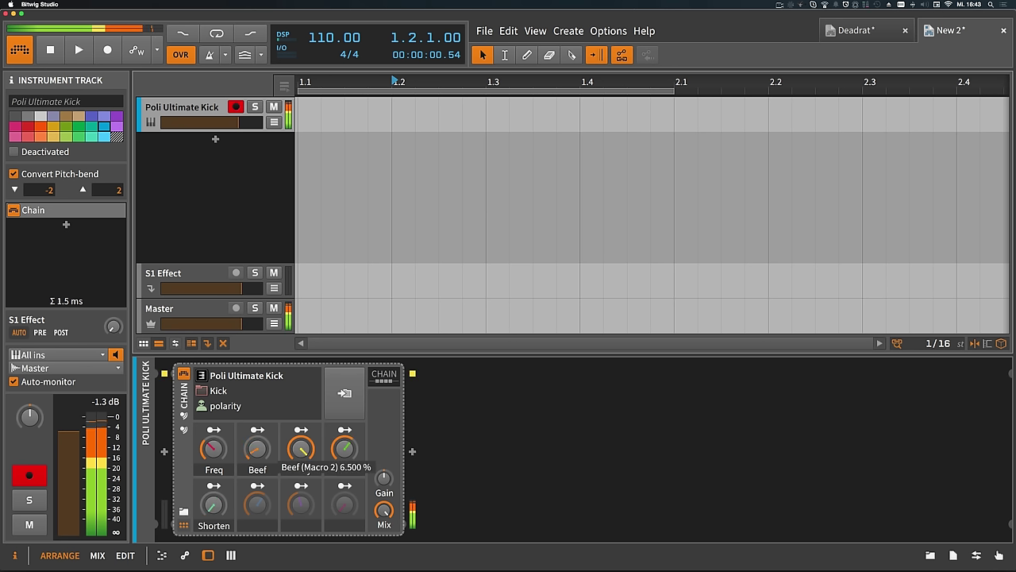
{"action": "left_click_drag", "start_coordinate": [213, 449], "coordinate": [212, 425]}
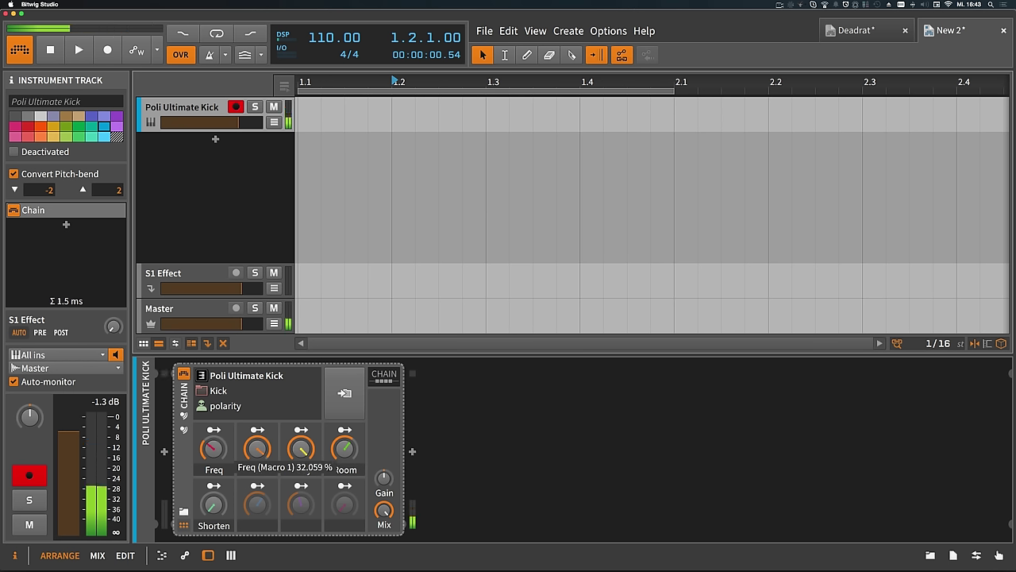
{"action": "left_click_drag", "start_coordinate": [213, 448], "coordinate": [213, 437]}
- Add an instrument track with the Poli Ultimate Snare preset, found by searching "polarity snare", and arm it for recording
{"action": "double_click", "coordinate": [215, 139]}
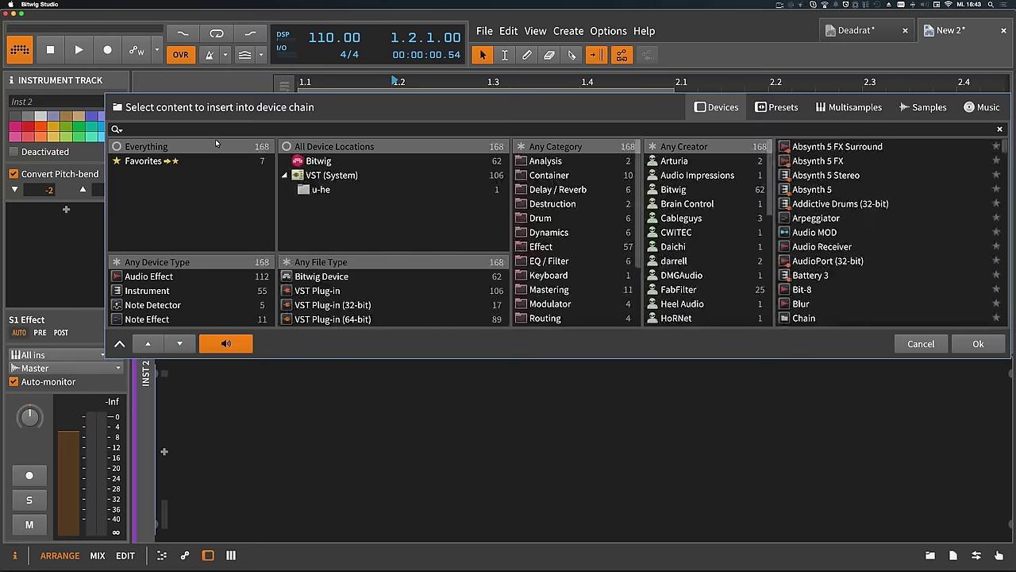
{"action": "type", "text": "polarity snare"}
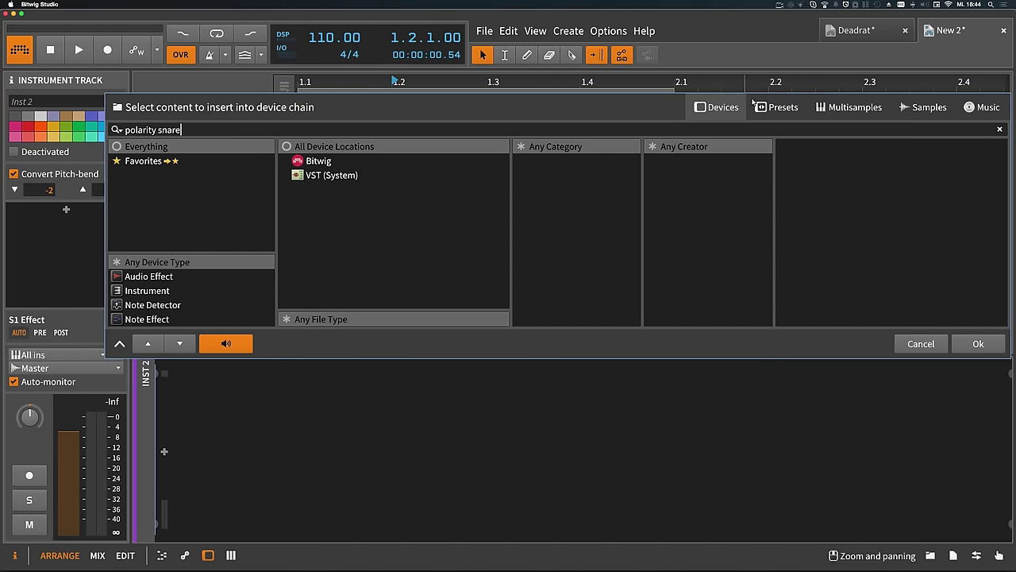
{"action": "left_click", "coordinate": [774, 107]}
{"action": "double_click", "coordinate": [867, 147]}
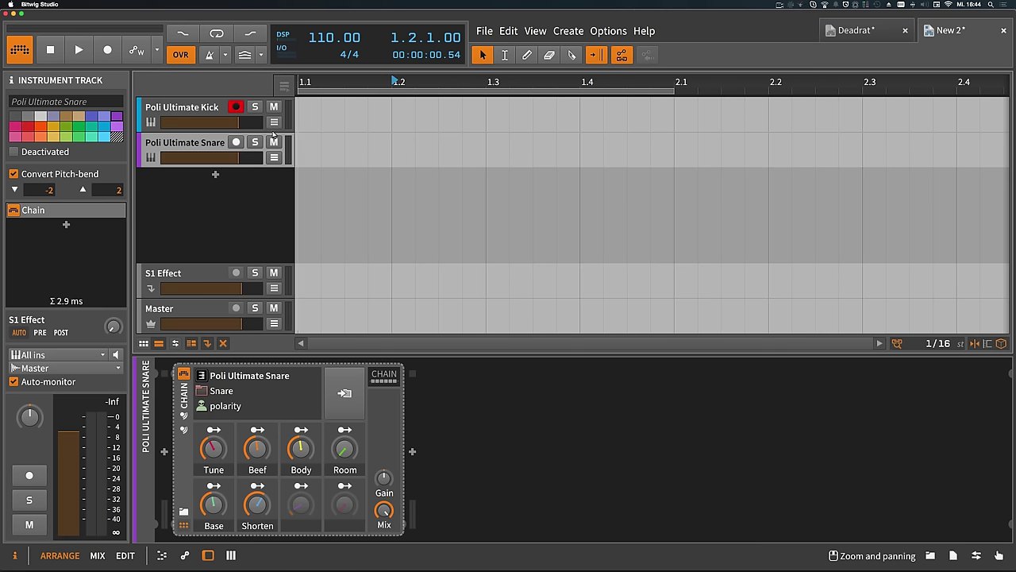
{"action": "left_click", "coordinate": [235, 141]}
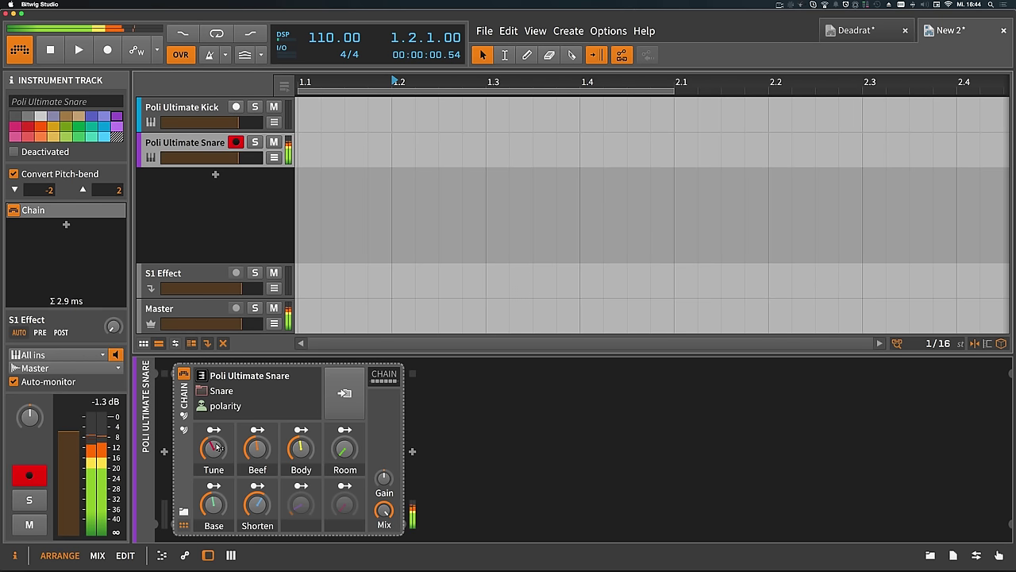
- Lower the snare's Tune macro to about 16 %, raise Base to full and reduce Beef to below about 25 %
{"action": "mouse_move", "coordinate": [216, 447]}
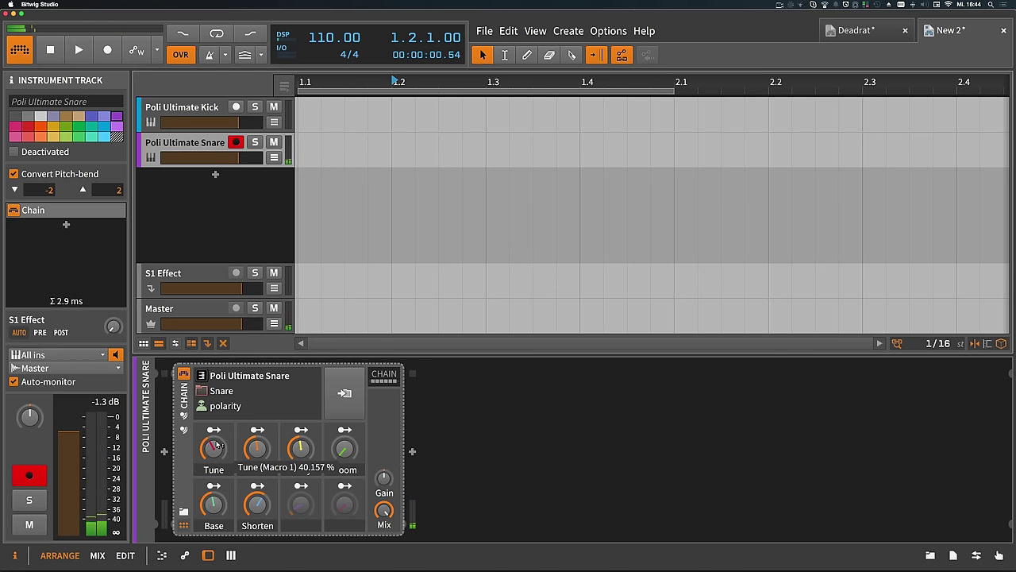
{"action": "left_click_drag", "start_coordinate": [215, 447], "coordinate": [216, 437]}
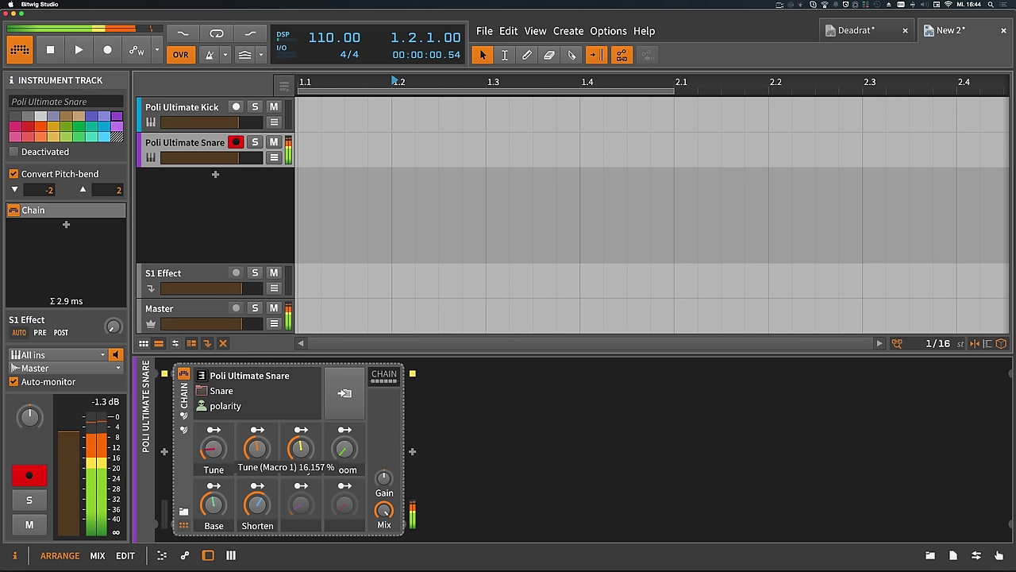
{"action": "left_click_drag", "start_coordinate": [212, 503], "coordinate": [213, 500]}
{"action": "left_click_drag", "start_coordinate": [257, 449], "coordinate": [257, 435]}
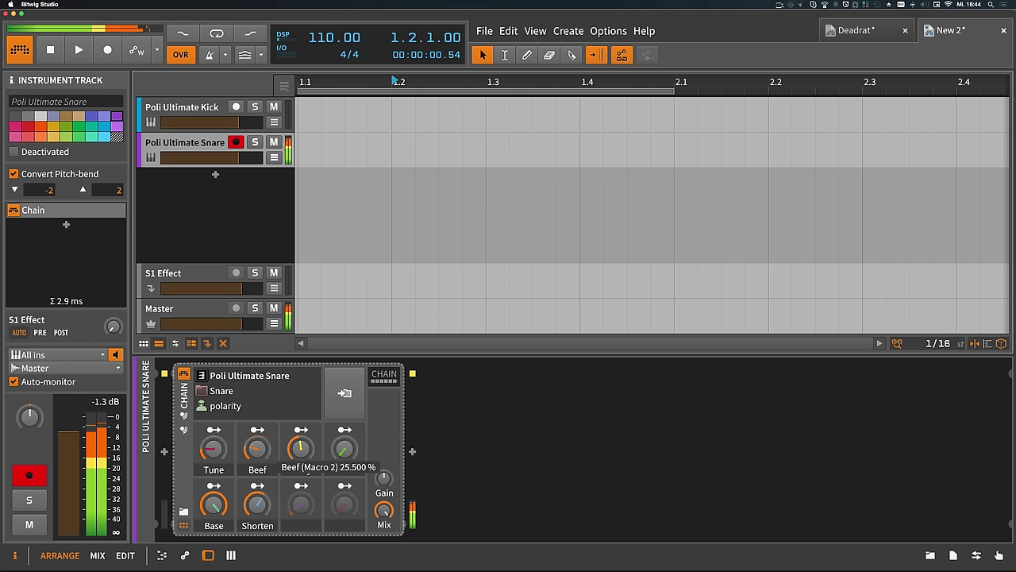
{"action": "left_click_drag", "start_coordinate": [258, 449], "coordinate": [260, 454]}
- Raise the snare's Tune macro slightly, lower Body, bring in some Room and set Shorten to 0 %
{"action": "left_click_drag", "start_coordinate": [257, 503], "coordinate": [281, 485]}
{"action": "mouse_move", "coordinate": [301, 448]}
{"action": "left_mouse_down"}
{"action": "mouse_move", "coordinate": [301, 421]}
{"action": "mouse_move", "coordinate": [301, 448]}
{"action": "left_mouse_up"}
{"action": "left_click_drag", "start_coordinate": [213, 448], "coordinate": [213, 438]}
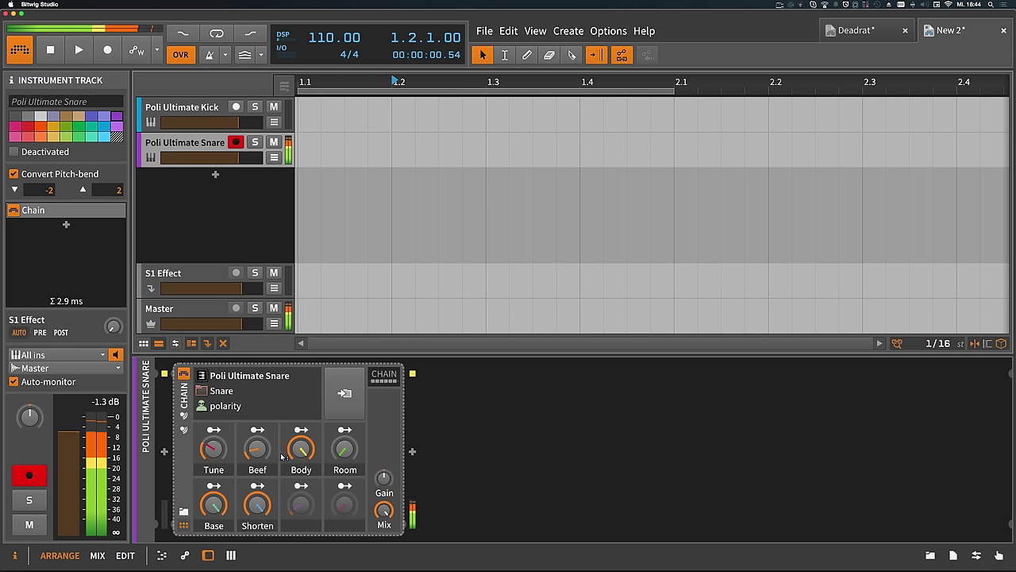
{"action": "left_click_drag", "start_coordinate": [301, 448], "coordinate": [344, 417]}
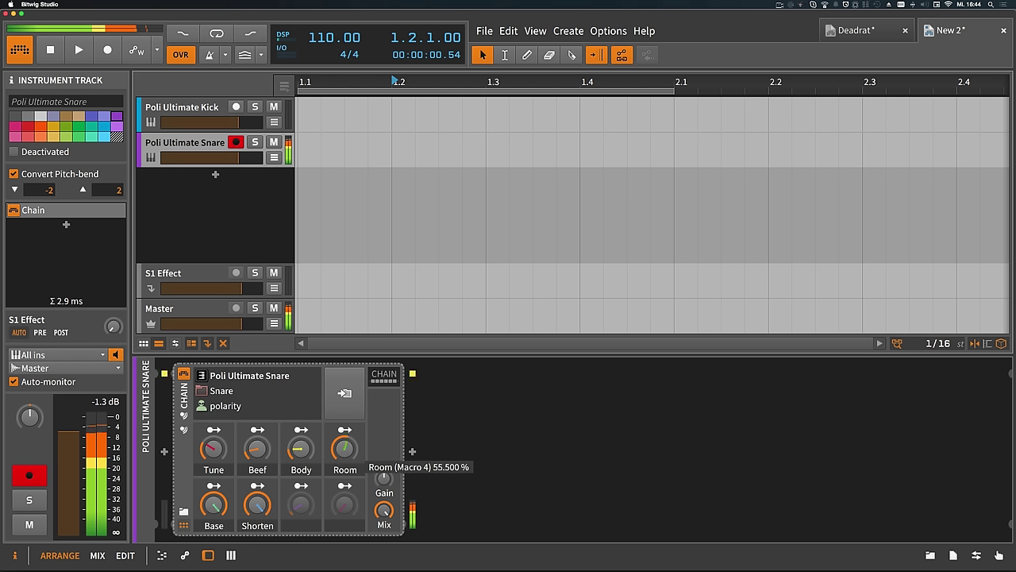
{"action": "left_click_drag", "start_coordinate": [258, 504], "coordinate": [257, 514]}
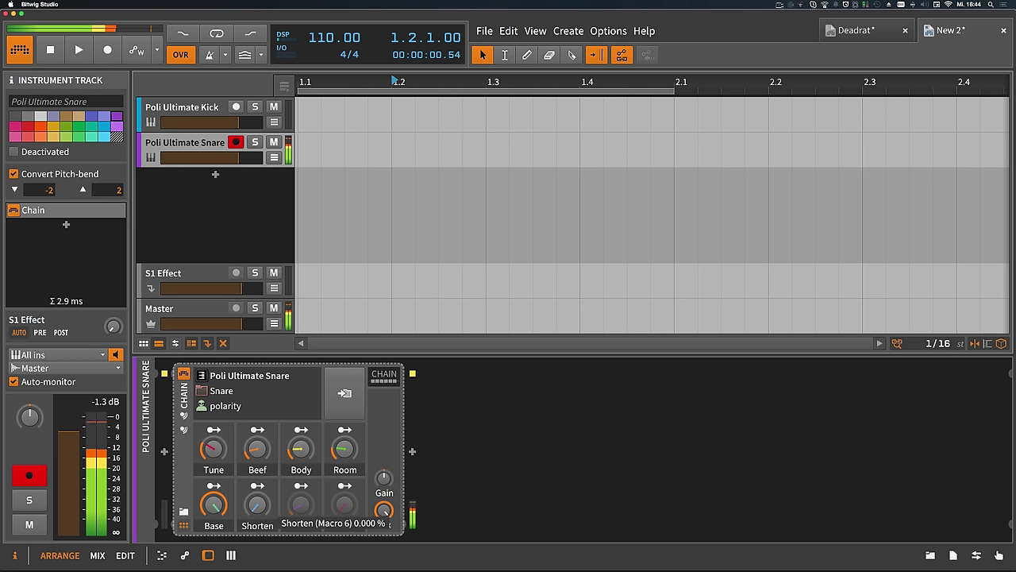
{"action": "mouse_move", "coordinate": [212, 502]}
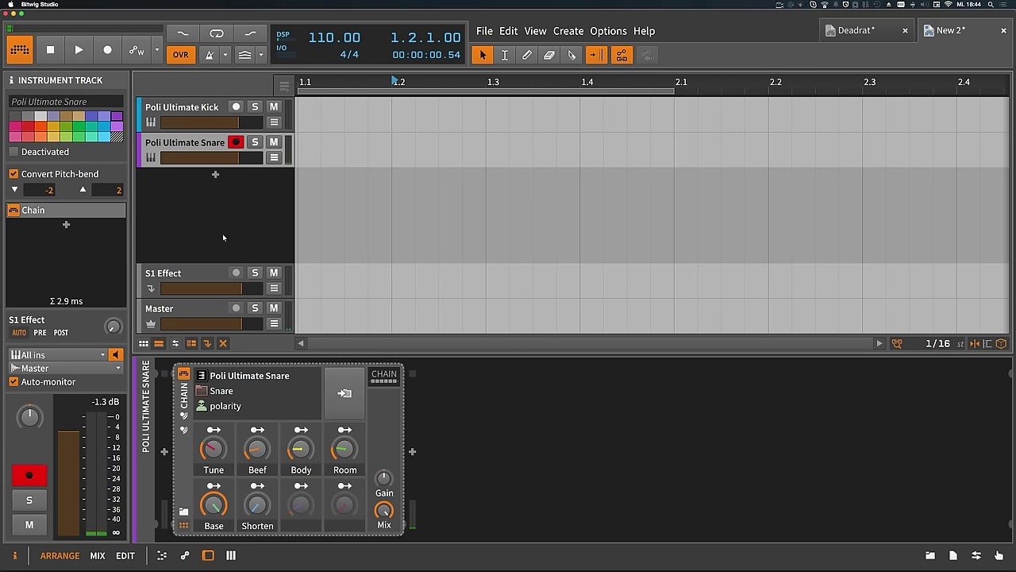
- Show the clip launcher and create a kick clip in Scene 1 with C2 notes on beats 1.1 and 1.3
{"action": "left_click", "coordinate": [143, 343]}
{"action": "double_click", "coordinate": [353, 113]}
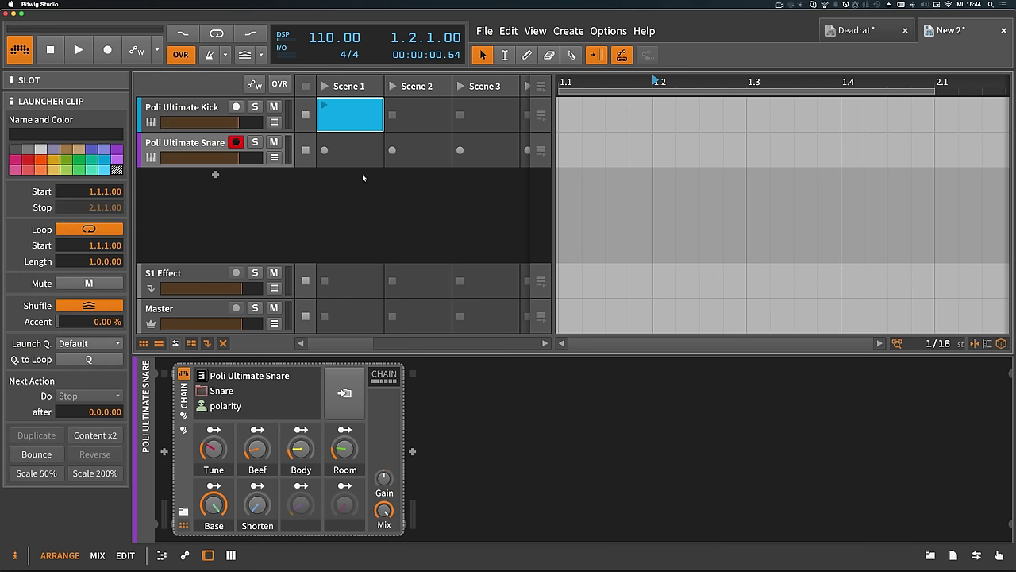
{"action": "double_click", "coordinate": [354, 114]}
{"action": "double_click", "coordinate": [249, 472]}
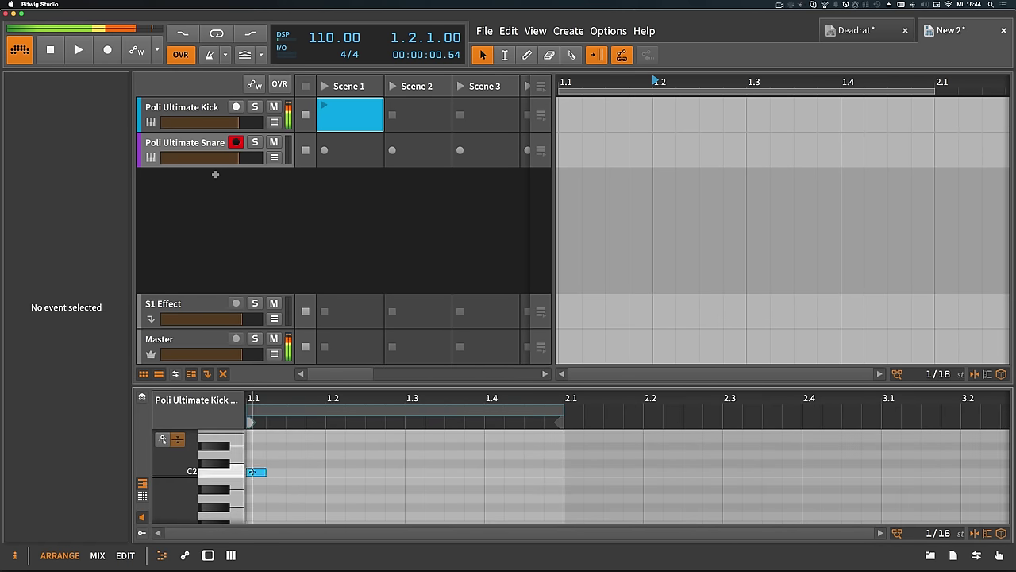
{"action": "double_click", "coordinate": [413, 473]}
- Create a snare clip in Scene 1 with C2 notes on beats 1.2 and 1.4
{"action": "double_click", "coordinate": [352, 151]}
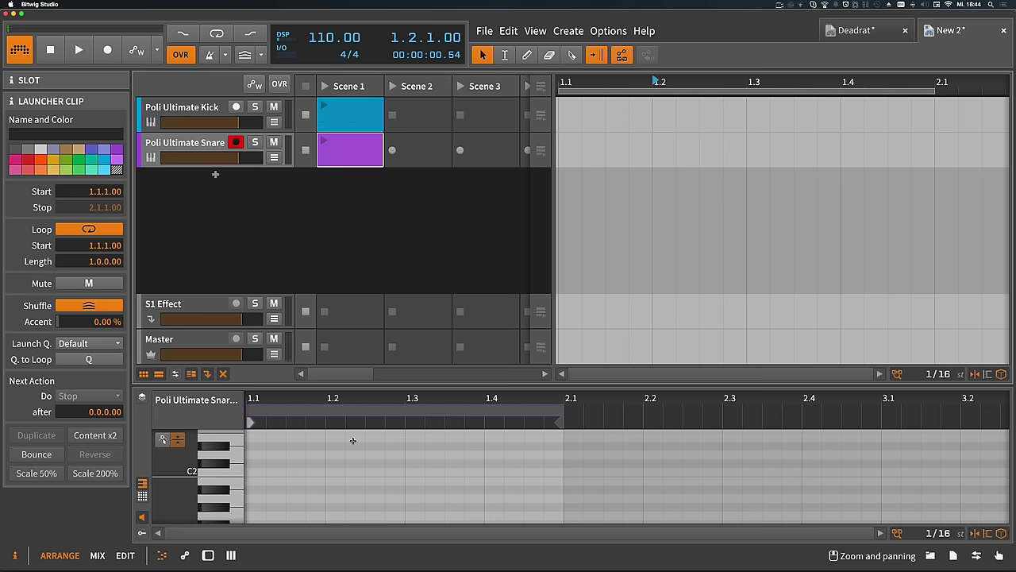
{"action": "double_click", "coordinate": [334, 472]}
{"action": "double_click", "coordinate": [488, 472]}
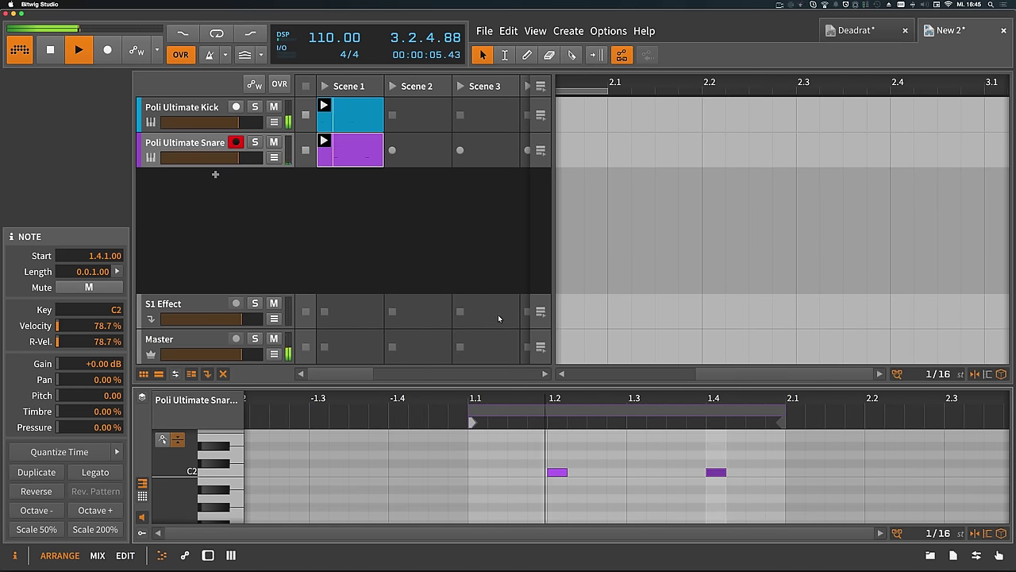
- Enable the arranger loop and restart playback of the Scene 1 clips
{"action": "left_click", "coordinate": [217, 34]}
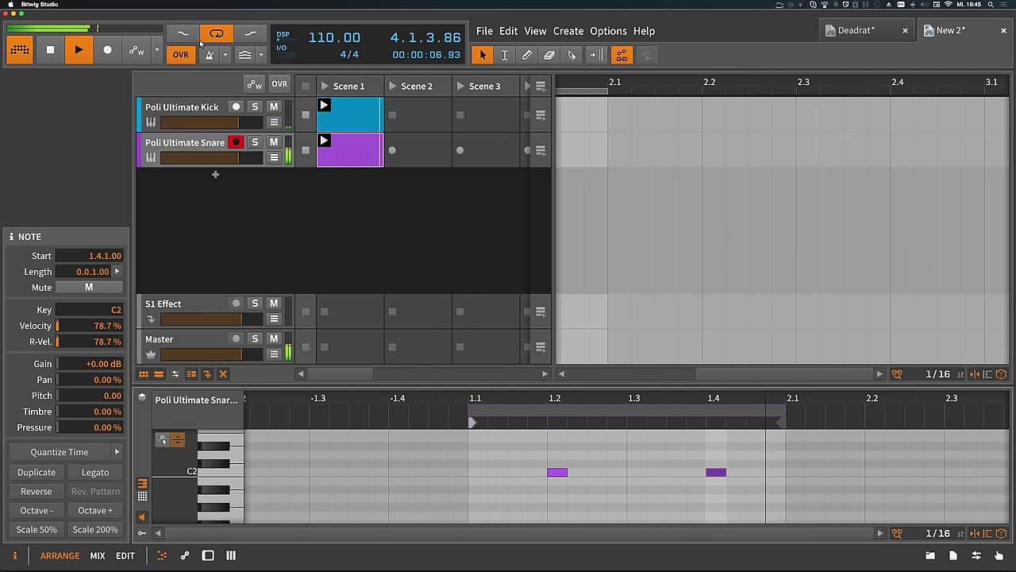
{"action": "left_click", "coordinate": [73, 53]}
{"action": "left_click", "coordinate": [77, 50]}
- Set the Shorten macro to about 98.4 % on the snare track and about 59.8 % on the kick track
{"action": "left_click", "coordinate": [224, 143]}
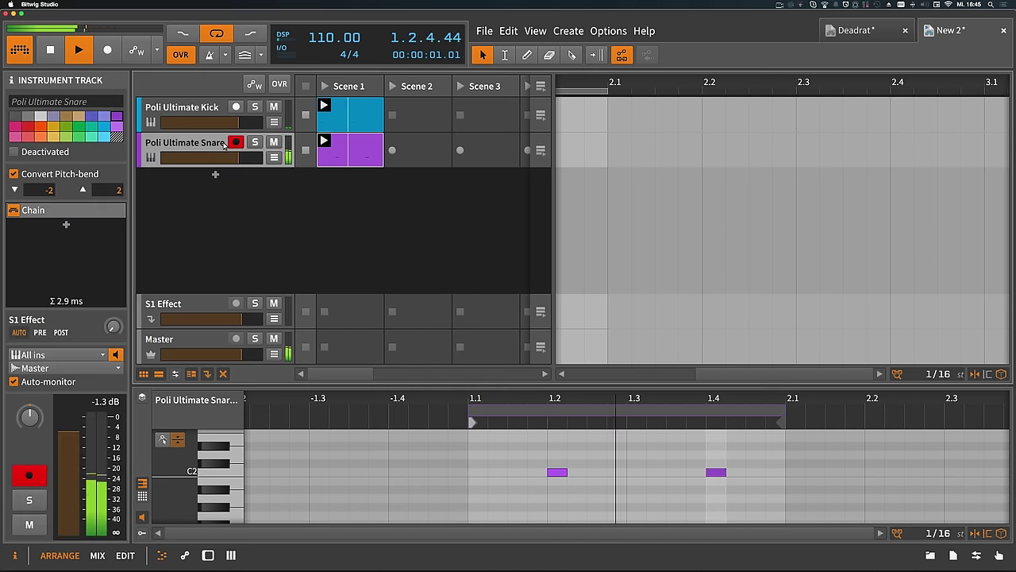
{"action": "key", "text": "d"}
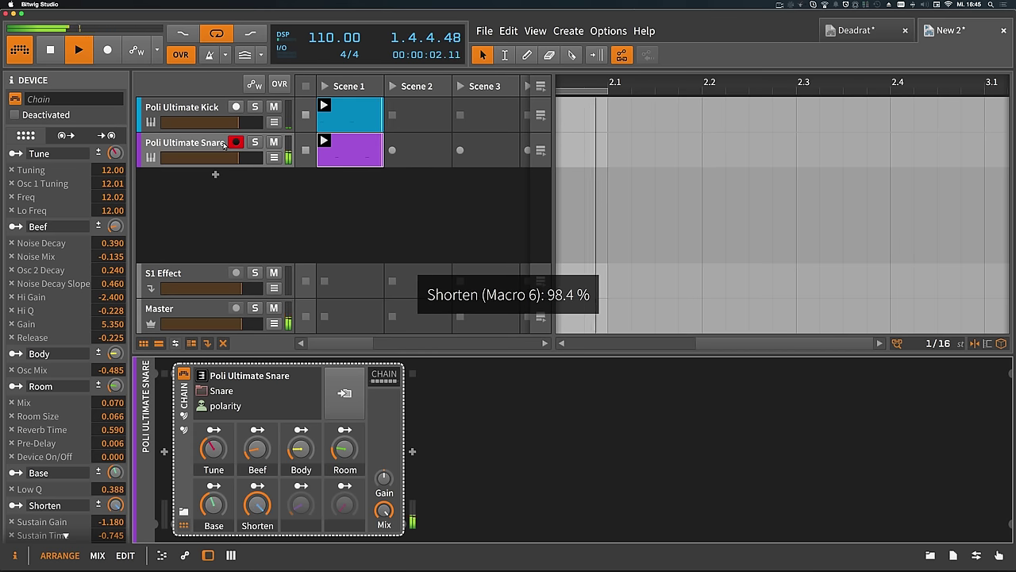
{"action": "left_click", "coordinate": [206, 114]}
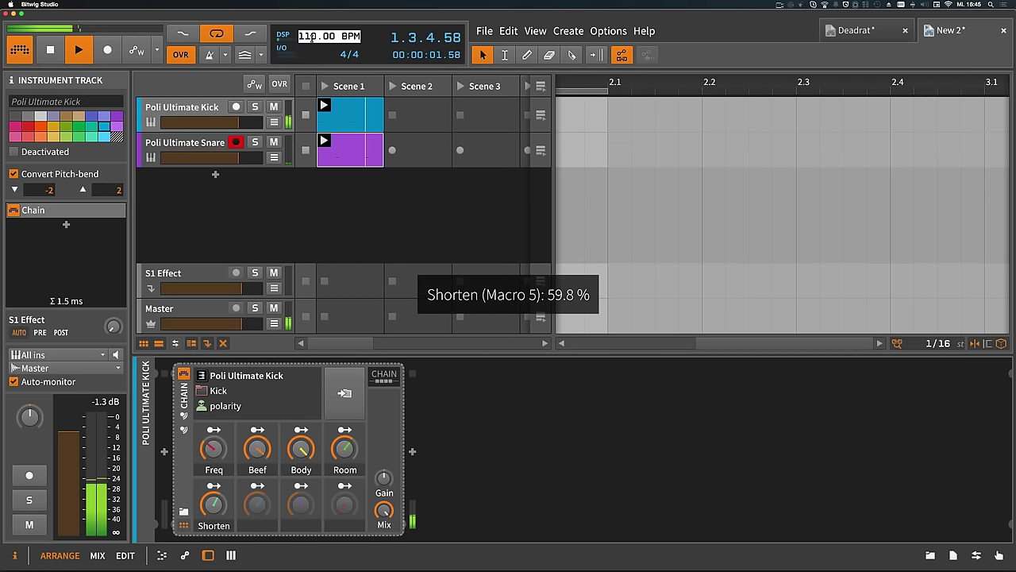
- Set the project tempo to 170 BPM
{"action": "double_click", "coordinate": [314, 41]}
{"action": "type", "text": "170"}
{"action": "key", "text": "Return"}
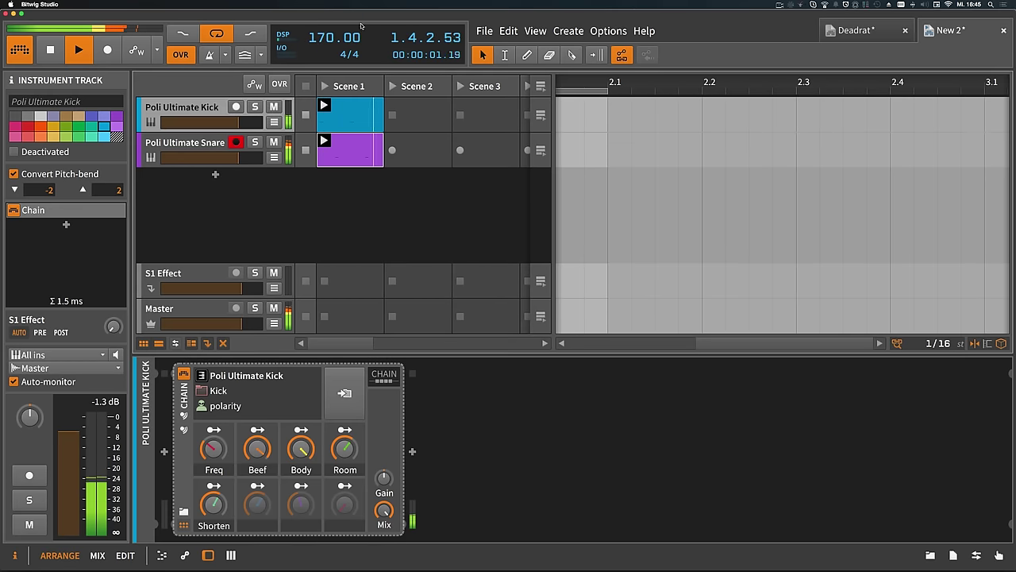
- Move the second note of the Scene 1 kick clip from beat 1.3 to 1.3.3
{"action": "double_click", "coordinate": [354, 115]}
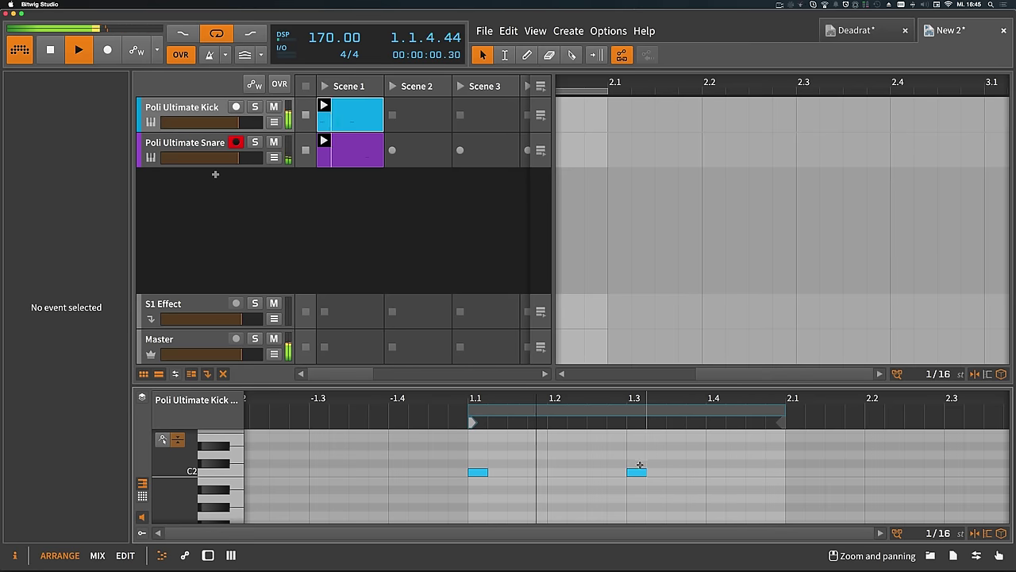
{"action": "left_click", "coordinate": [637, 471]}
{"action": "key", "text": "Right"}
{"action": "key", "text": "Right"}
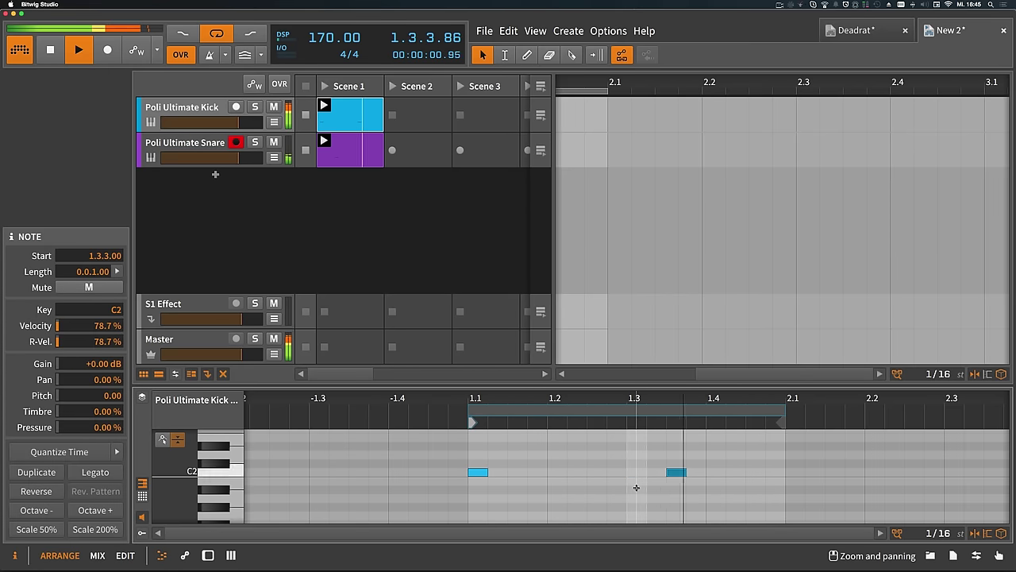
- Add a new instrument track with the E-Hat device, found by searching "hat"
{"action": "double_click", "coordinate": [221, 179]}
{"action": "type", "text": "hat"}
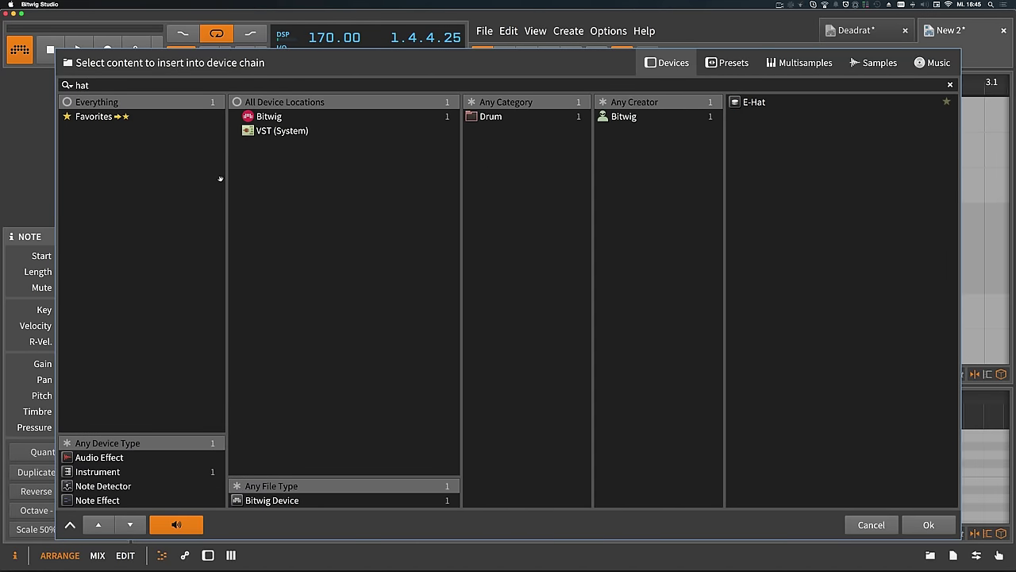
{"action": "double_click", "coordinate": [756, 109]}
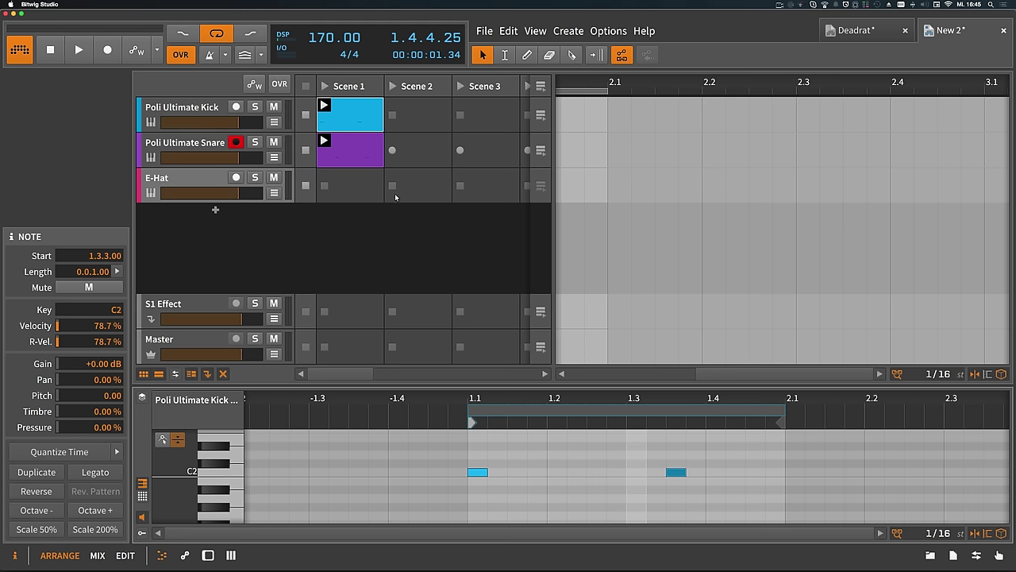
- Create a one-beat looping E-Hat clip in Scene 1 with C2 notes at 1.1 and 1.1.3, the second at 35.4 % velocity
{"action": "double_click", "coordinate": [354, 187]}
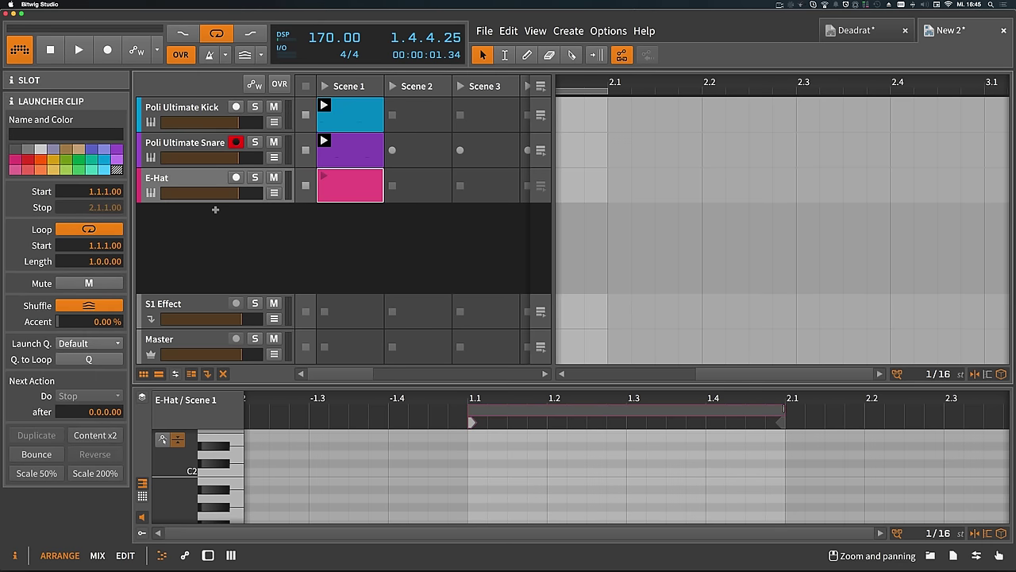
{"action": "left_click_drag", "start_coordinate": [781, 422], "coordinate": [545, 422]}
{"action": "double_click", "coordinate": [476, 470]}
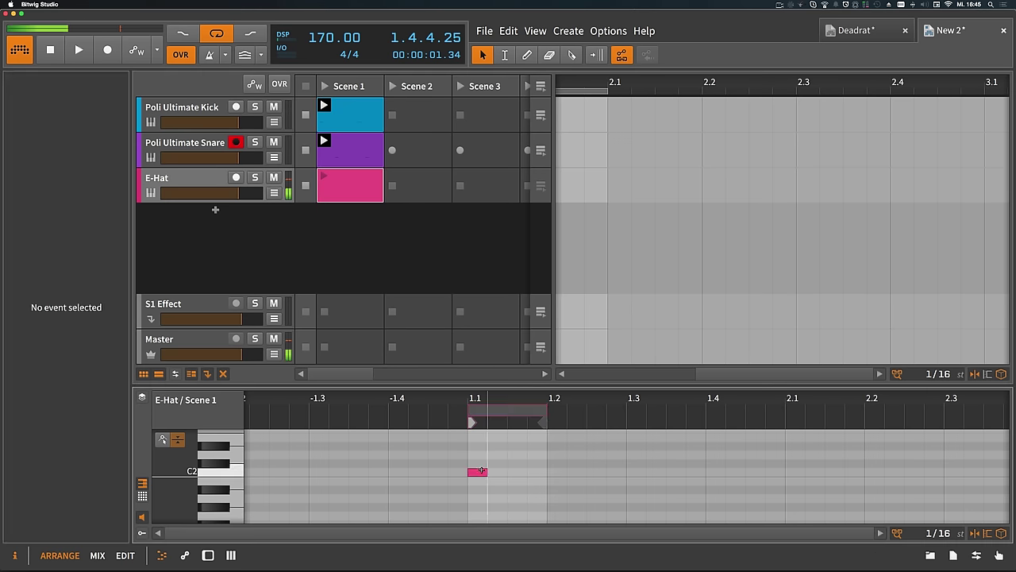
{"action": "double_click", "coordinate": [509, 471]}
{"action": "left_click", "coordinate": [141, 533]}
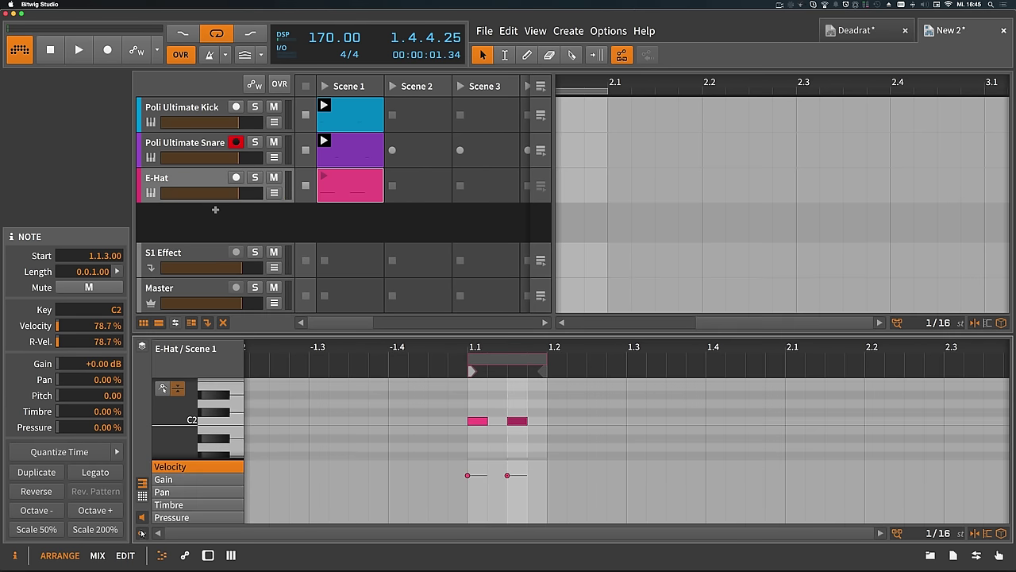
{"action": "left_click_drag", "start_coordinate": [516, 475], "coordinate": [508, 499]}
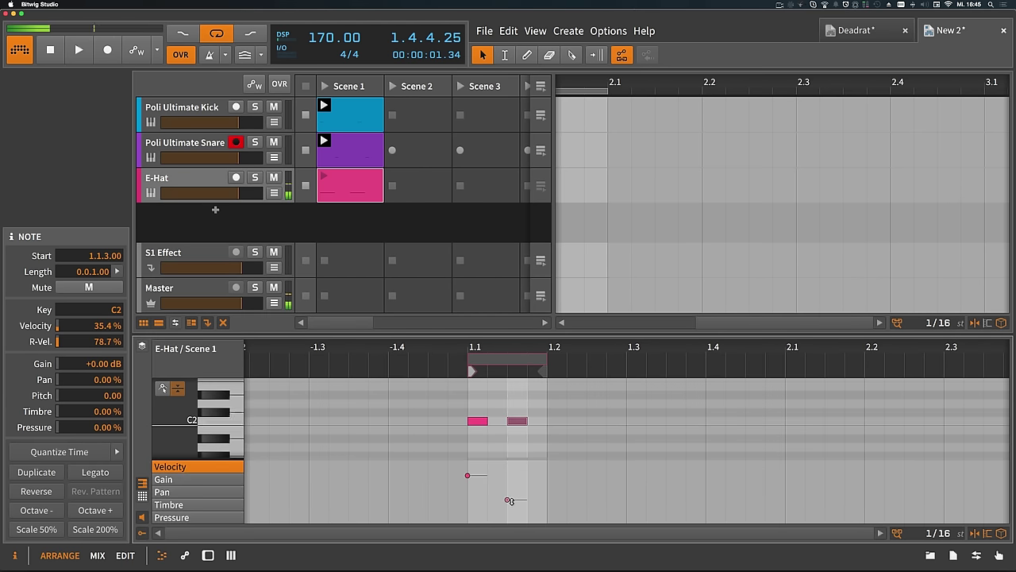
- Show the E-Hat device and launch its Scene 1 clip together with the kick and snare
{"action": "key", "text": "d"}
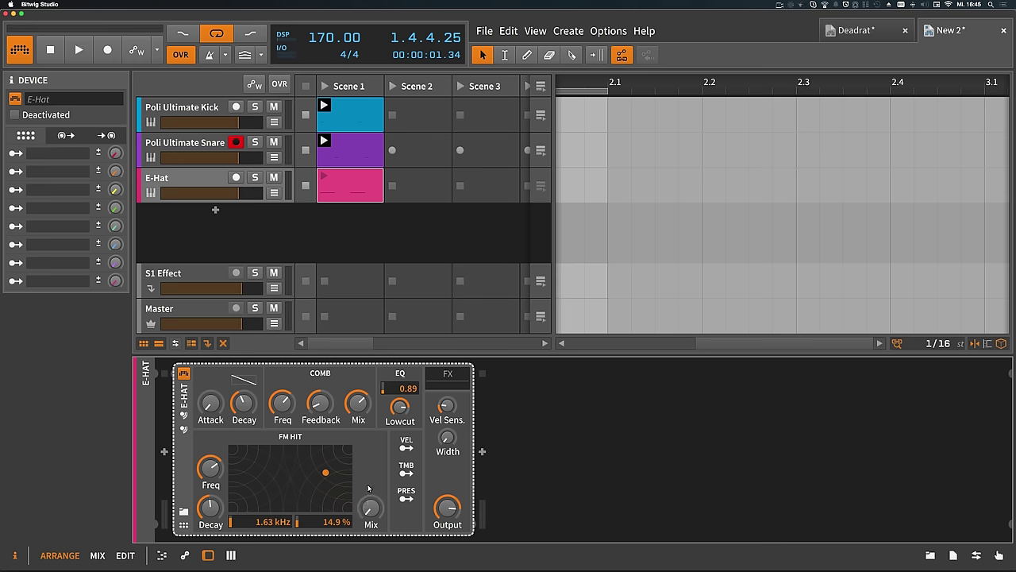
{"action": "left_click", "coordinate": [324, 176]}
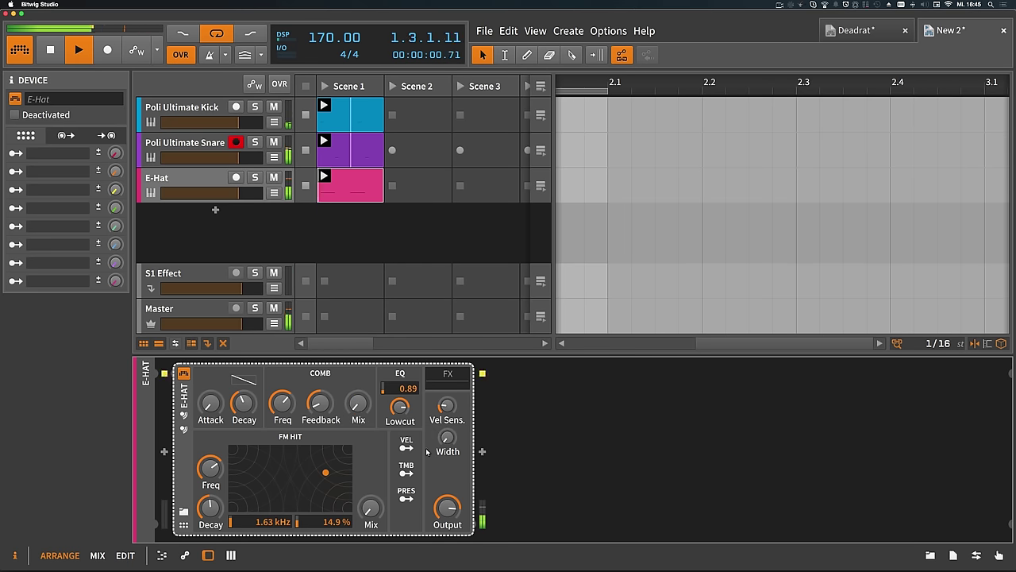
- Assign the E-Hat's velocity modulator to the amplitude Decay and finish the modulation mapping
{"action": "left_click", "coordinate": [406, 443]}
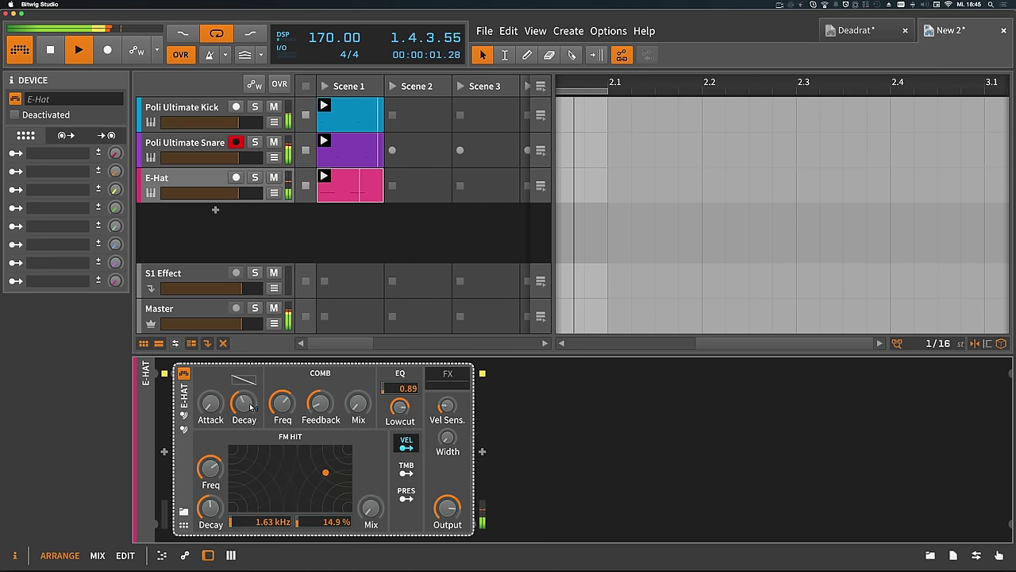
{"action": "mouse_move", "coordinate": [252, 411]}
{"action": "left_mouse_down"}
{"action": "mouse_move", "coordinate": [257, 399]}
{"action": "mouse_move", "coordinate": [243, 413]}
{"action": "left_mouse_up"}
{"action": "left_click", "coordinate": [406, 443]}
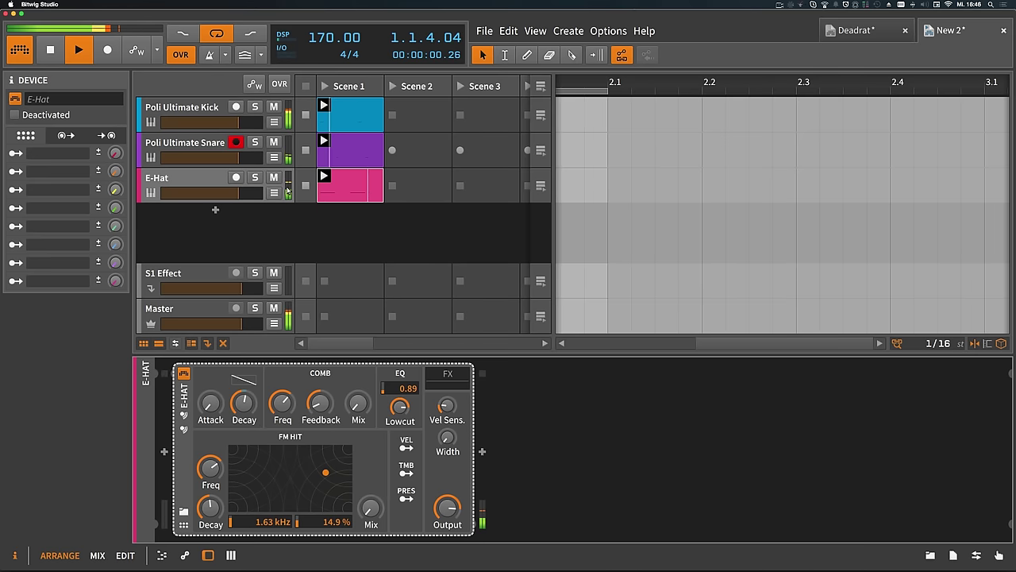
- Raise the E-Hat's Output level slightly and lengthen its FM Hit Decay
{"action": "left_click_drag", "start_coordinate": [447, 508], "coordinate": [447, 502]}
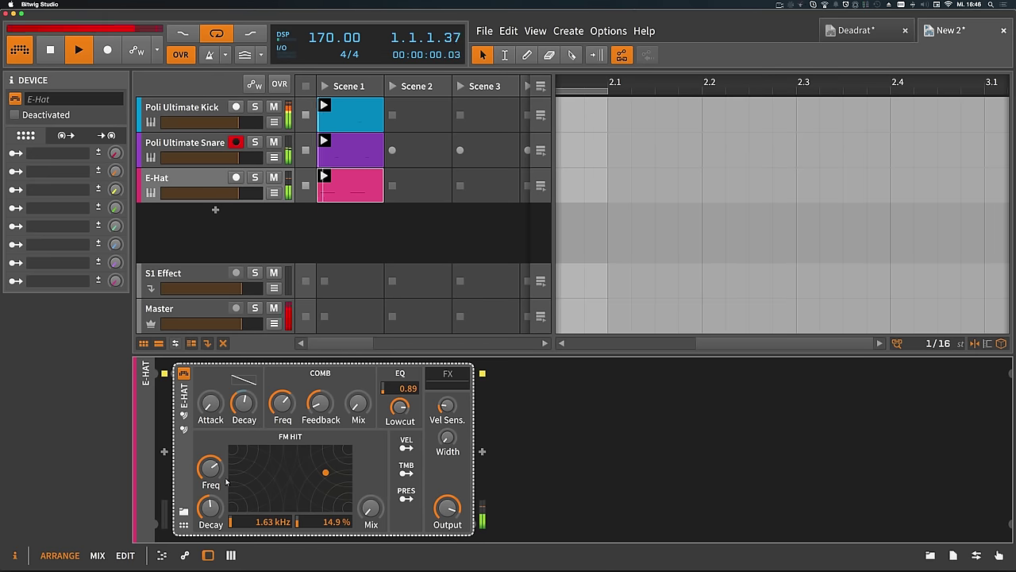
{"action": "left_click_drag", "start_coordinate": [210, 508], "coordinate": [210, 517]}
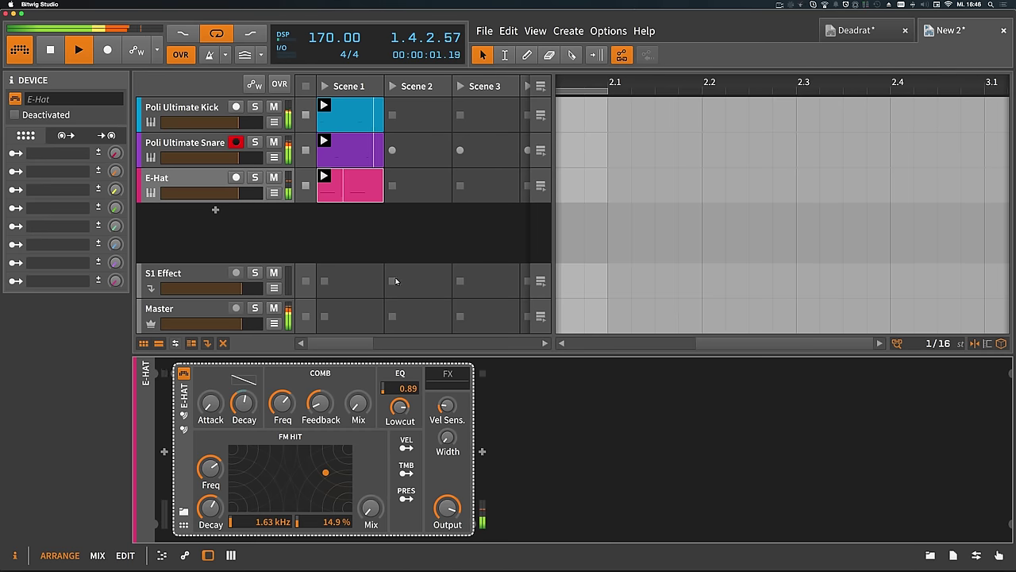
- Show the snare track's device, switch to the kick device, and raise its Shorten macro and set Freq to 48.0 %
{"action": "left_click", "coordinate": [221, 183]}
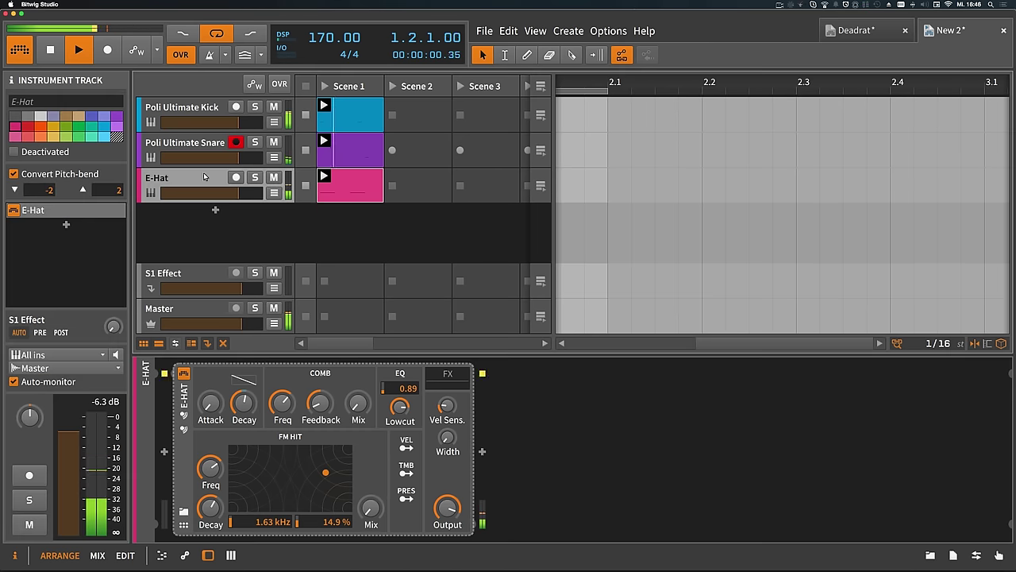
{"action": "left_click", "coordinate": [204, 147]}
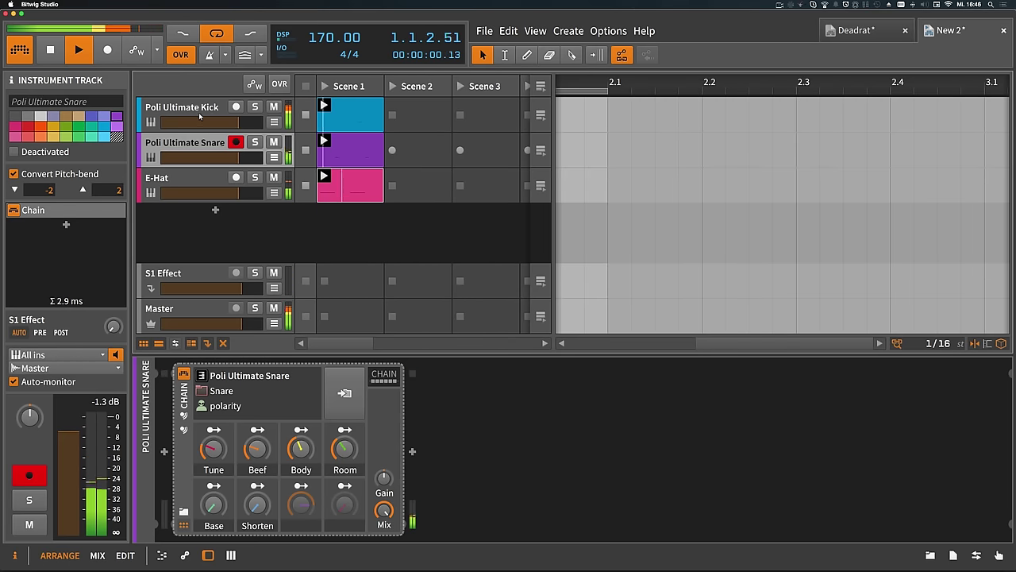
{"action": "left_click", "coordinate": [200, 116]}
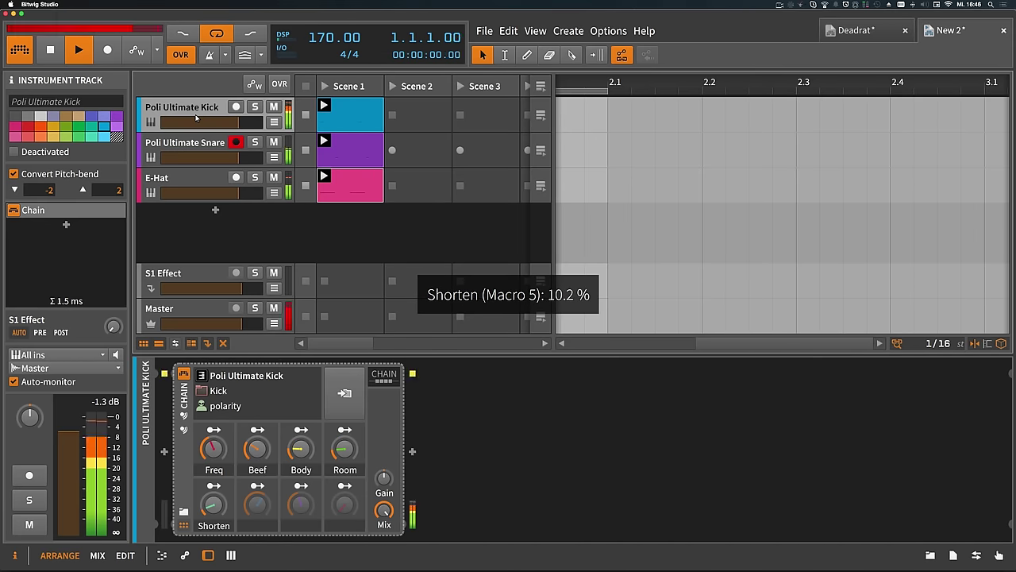
{"action": "mouse_move", "coordinate": [196, 120]}
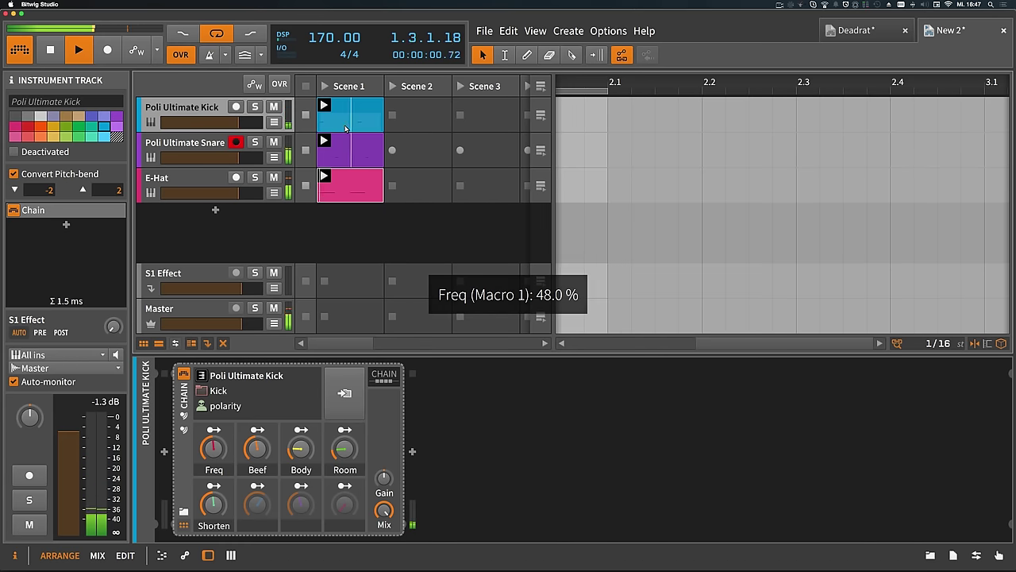
- Open the Scene 1 kick clip for note editing and move its second note to beat 1.3
{"action": "key", "text": "e"}
{"action": "left_click", "coordinate": [667, 474]}
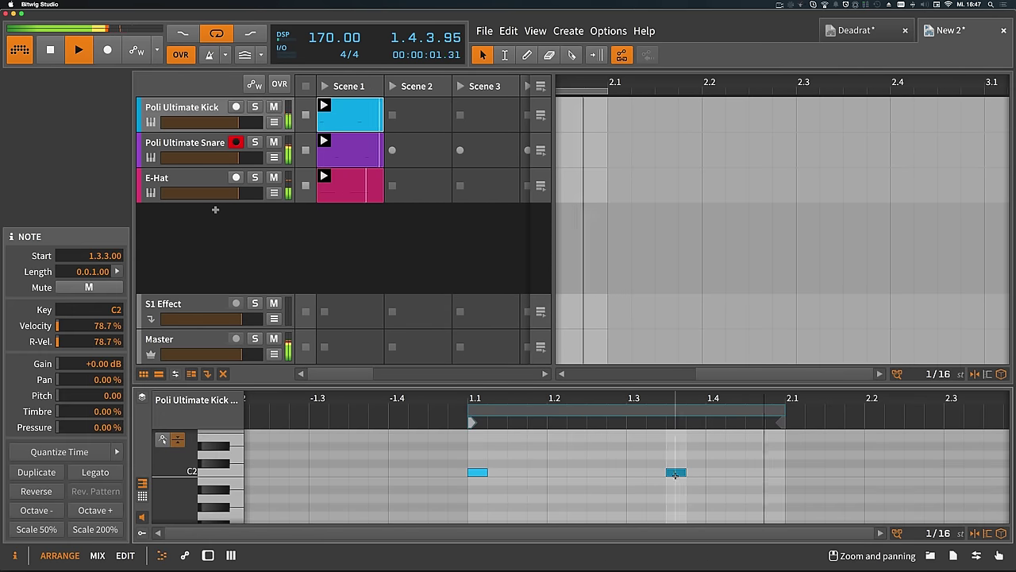
{"action": "left_click_drag", "start_coordinate": [667, 474], "coordinate": [629, 474]}
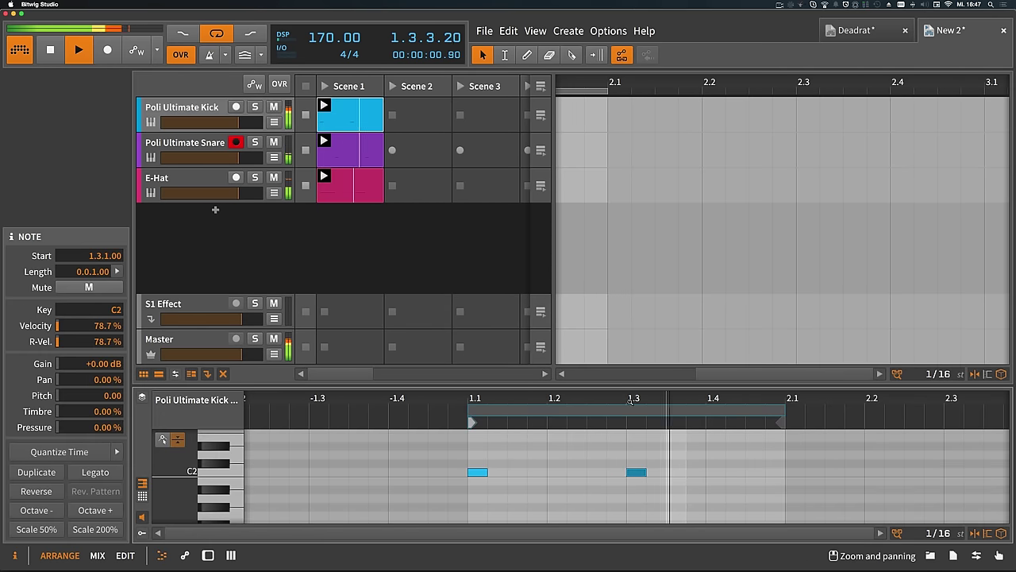
- Set the project tempo to 130 BPM
{"action": "double_click", "coordinate": [333, 37]}
{"action": "type", "text": "130"}
{"action": "key", "text": "Return"}
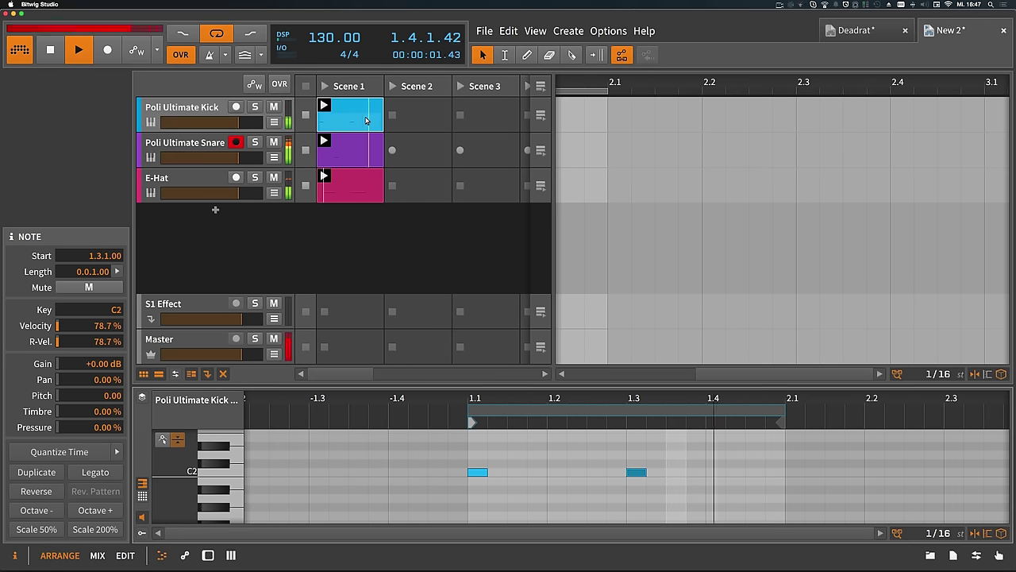
- Move the kick clip's second note to beat 1.2 and set the tempo to 140 BPM
{"action": "left_click_drag", "start_coordinate": [635, 484], "coordinate": [556, 484]}
{"action": "double_click", "coordinate": [344, 43]}
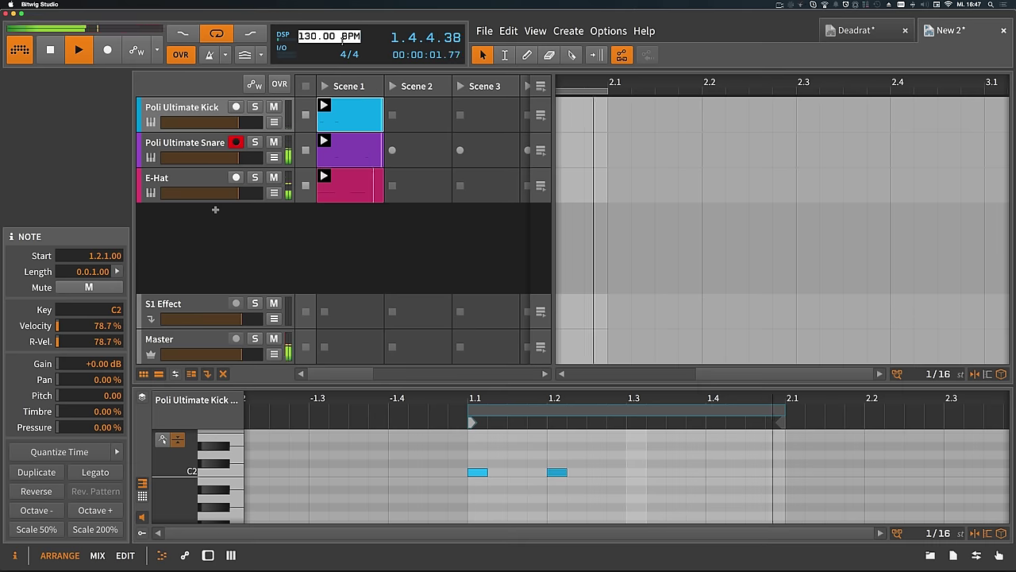
{"action": "type", "text": "140"}
{"action": "key", "text": "Return"}
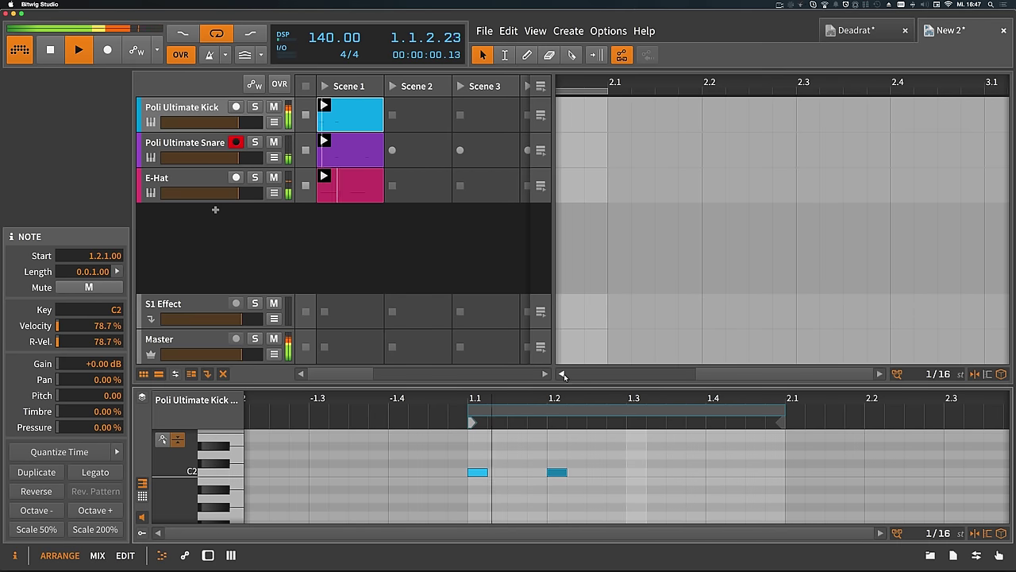
- Move the kick clip's second note to 1.1.4 and add a third C2 note at 1.2.3
{"action": "left_click_drag", "start_coordinate": [560, 472], "coordinate": [541, 472]}
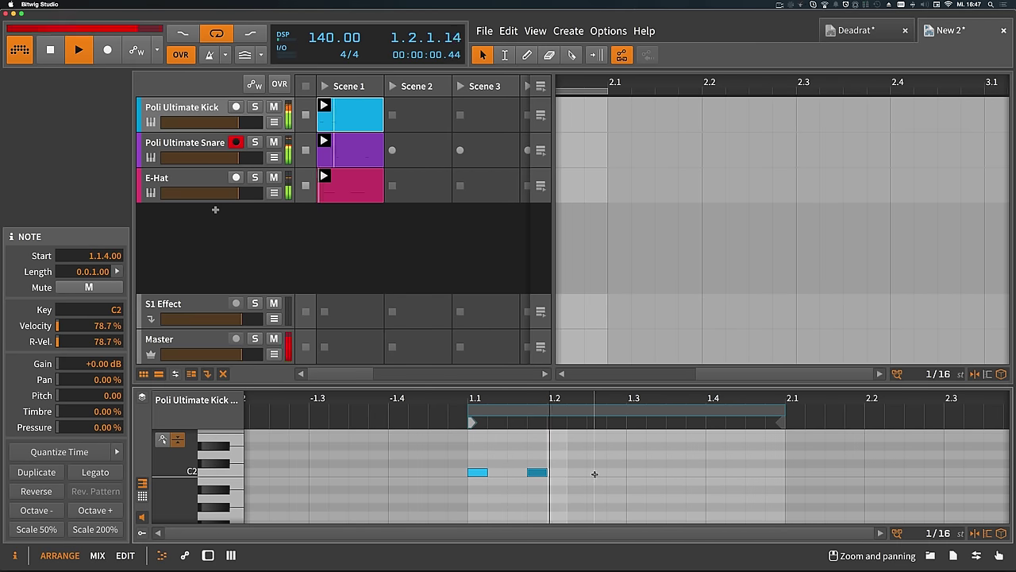
{"action": "double_click", "coordinate": [596, 472]}
- In the Scene 1 snare clip, move the note at beat 1.2 to 1.3 and delete the note at 1.4
{"action": "left_click", "coordinate": [349, 151]}
{"action": "left_click_drag", "start_coordinate": [557, 471], "coordinate": [637, 472]}
{"action": "left_click", "coordinate": [716, 472]}
{"action": "key", "text": "Delete"}
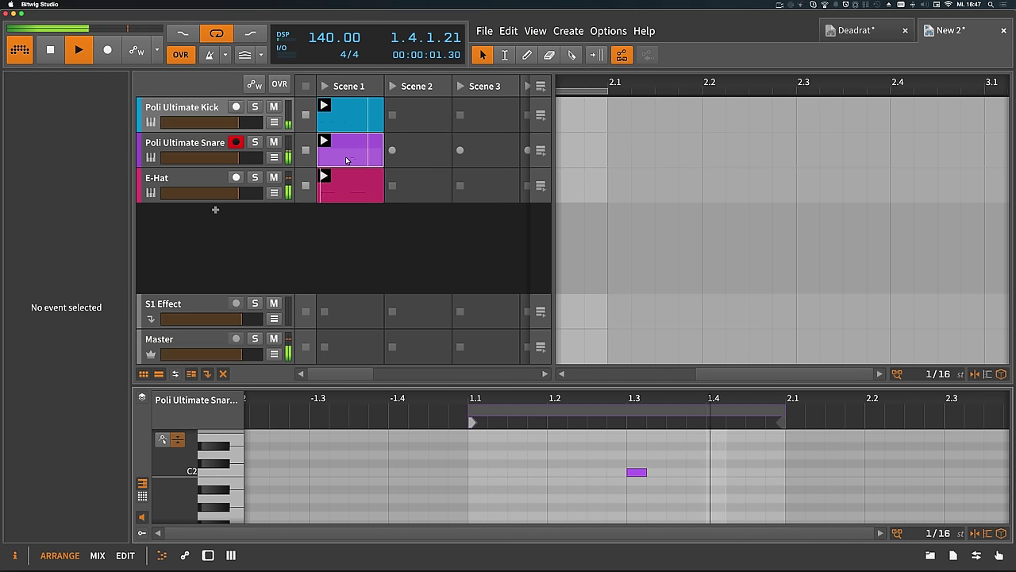
- Show the Poli Ultimate Snare device and raise its Beef, Body and Base macros
{"action": "left_click", "coordinate": [221, 145]}
{"action": "key", "text": "d"}
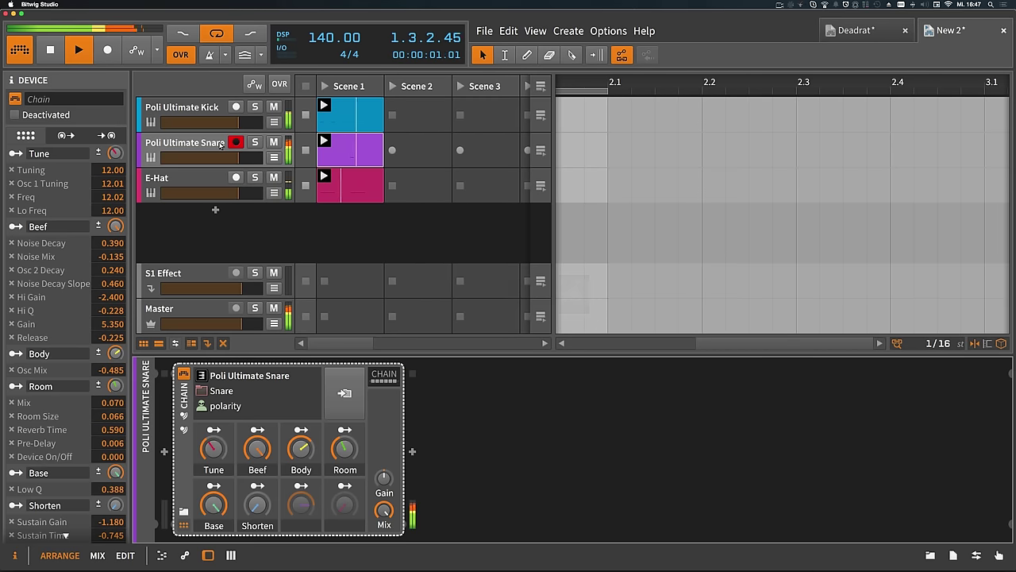
- Raise the Freq, Body and Room macros of the Poli Ultimate Kick and stop playback
{"action": "left_click", "coordinate": [224, 112]}
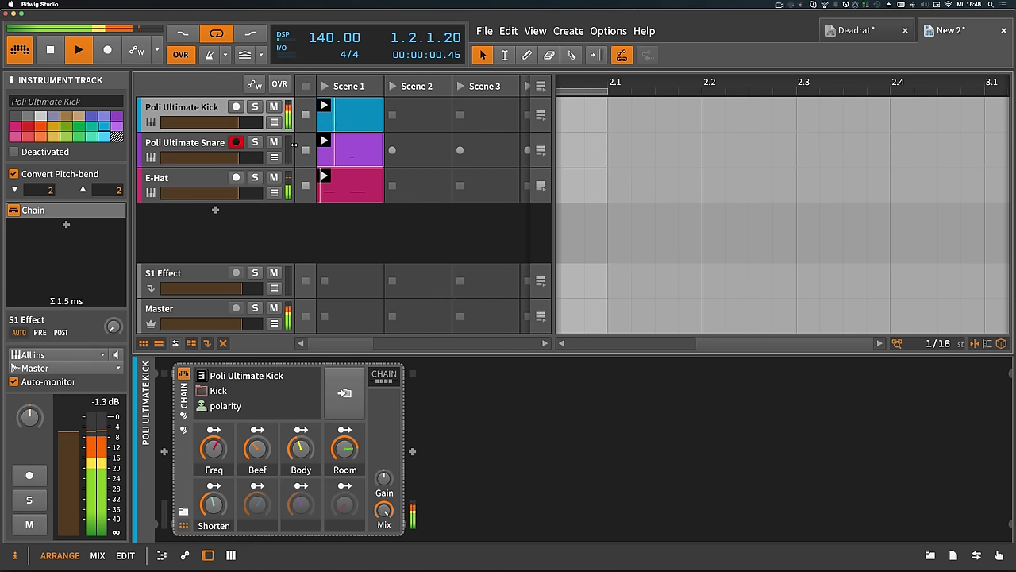
{"action": "key", "text": "space"}
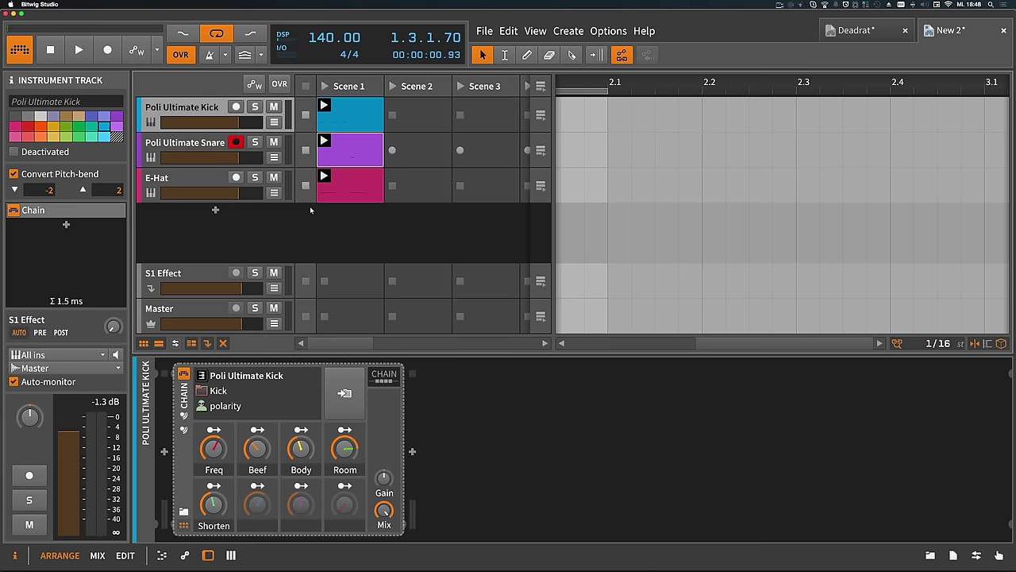
{"action": "left_click", "coordinate": [780, 6]}
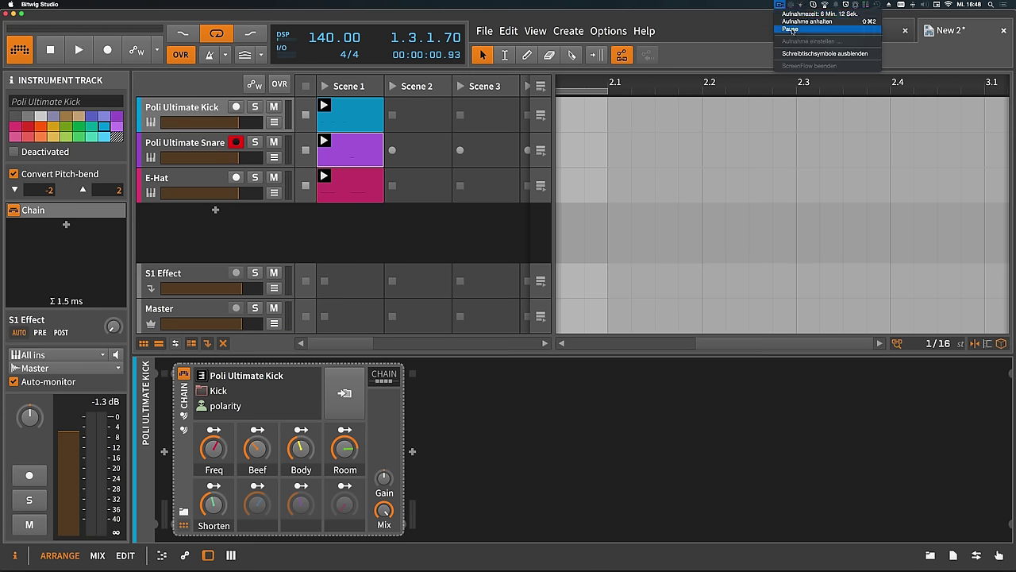